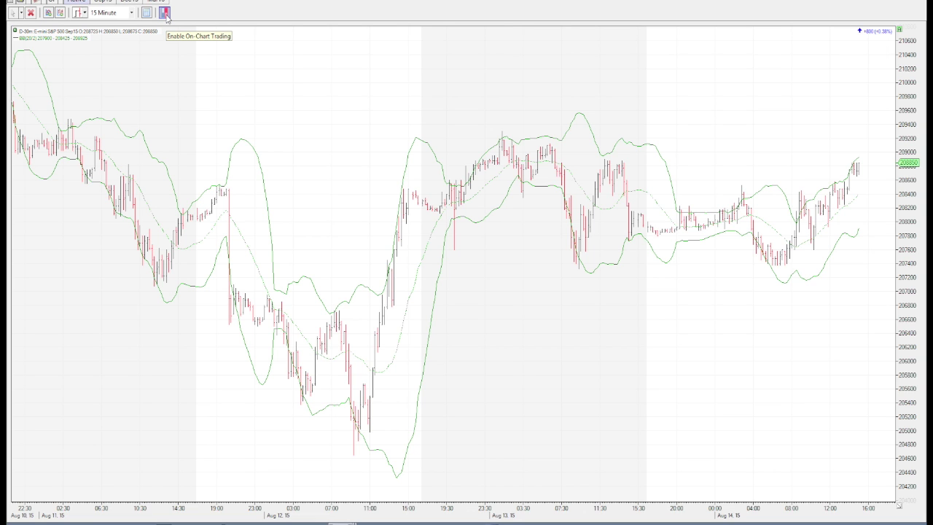
Step: Enable on-chart trading on the E-mini S&P 15-minute Sep15 chart
click(165, 13)
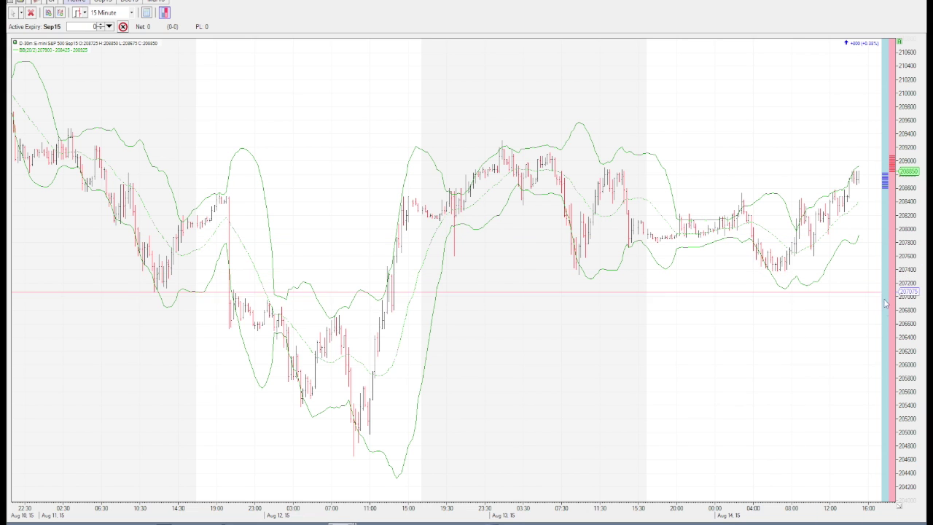
Step: Open a Buy order ticket from the blue price-axis strip and move it onto the chart
click(886, 254)
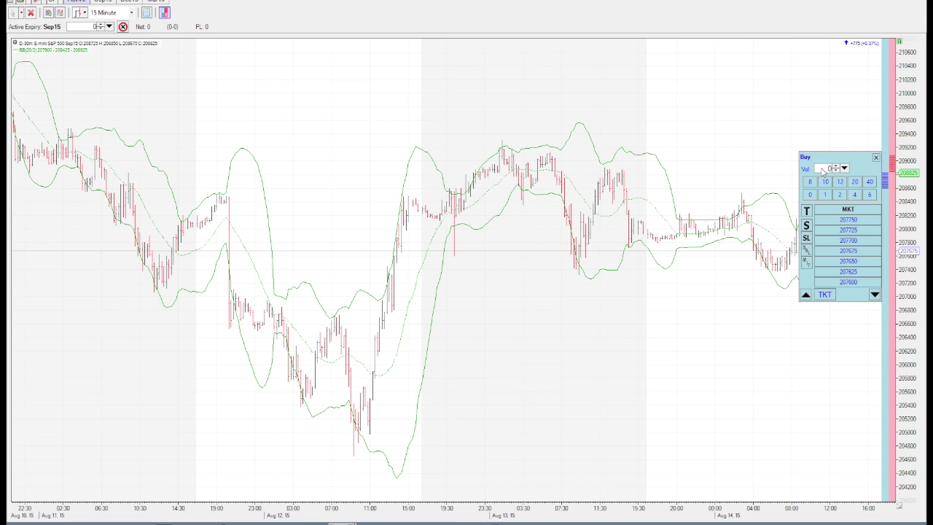
drag(824, 160, 683, 69)
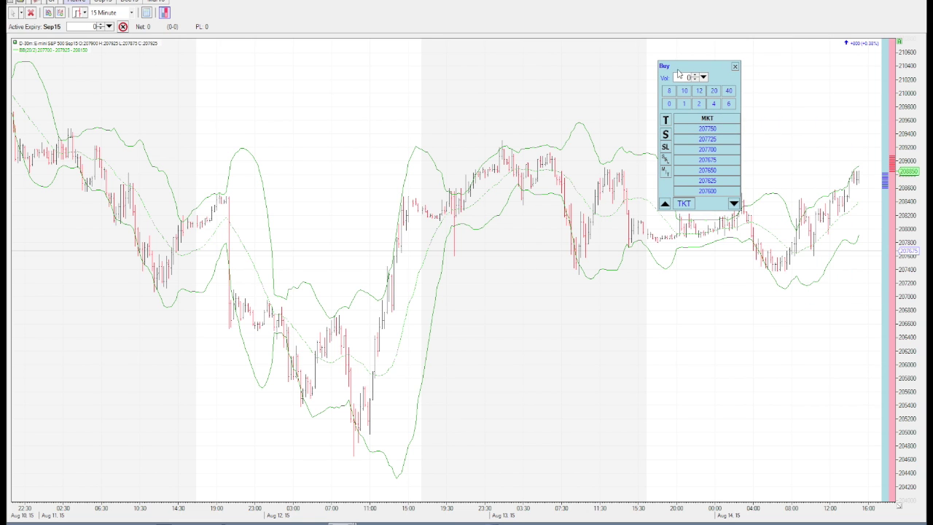
drag(678, 68, 689, 67)
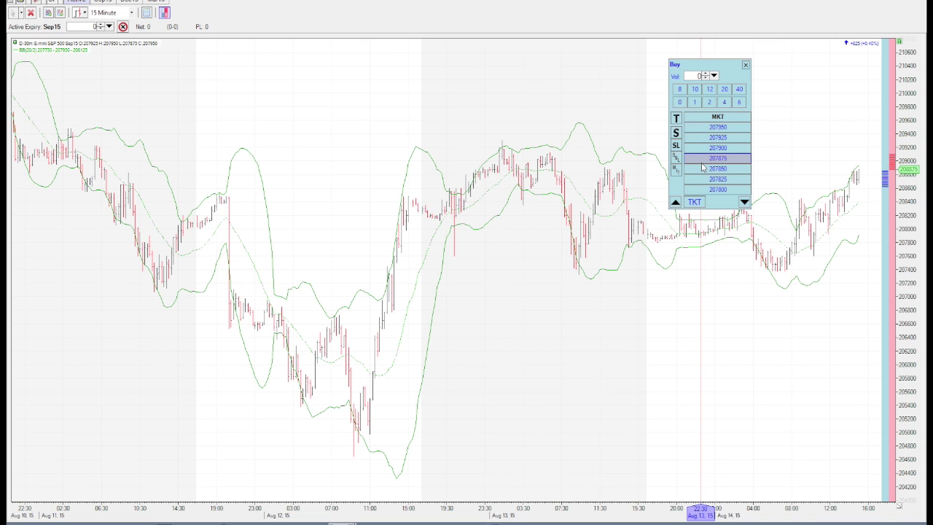
Step: Scroll the Buy ticket's price ladder and shift it toward lower prices
scroll(703, 168, up, 5)
scroll(702, 168, up, 6)
scroll(701, 167, down, 6)
scroll(702, 167, down, 1)
scroll(702, 168, up, 20)
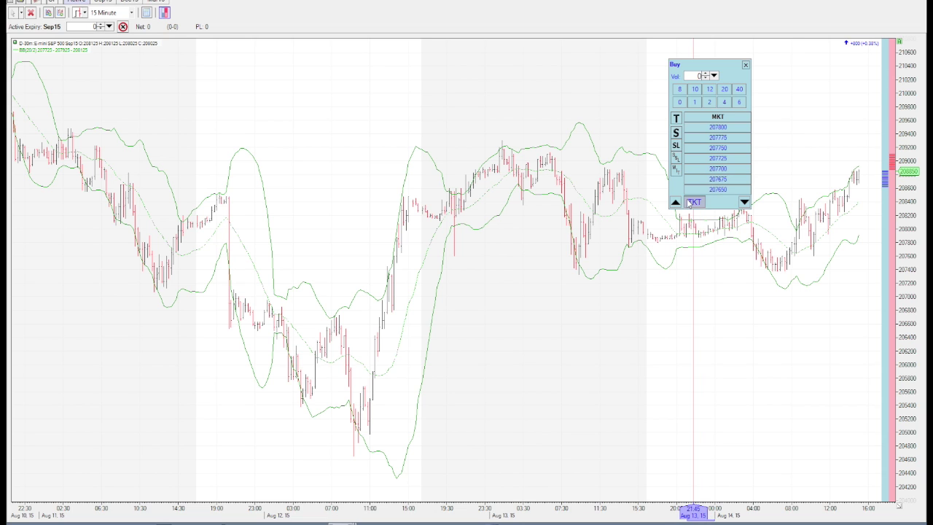
scroll(676, 206, down, 8)
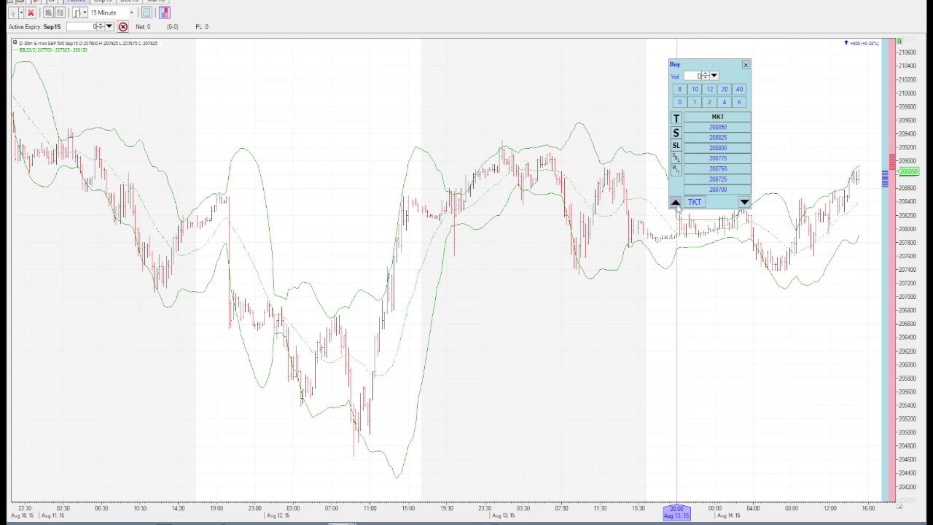
click(744, 202)
click(744, 202)
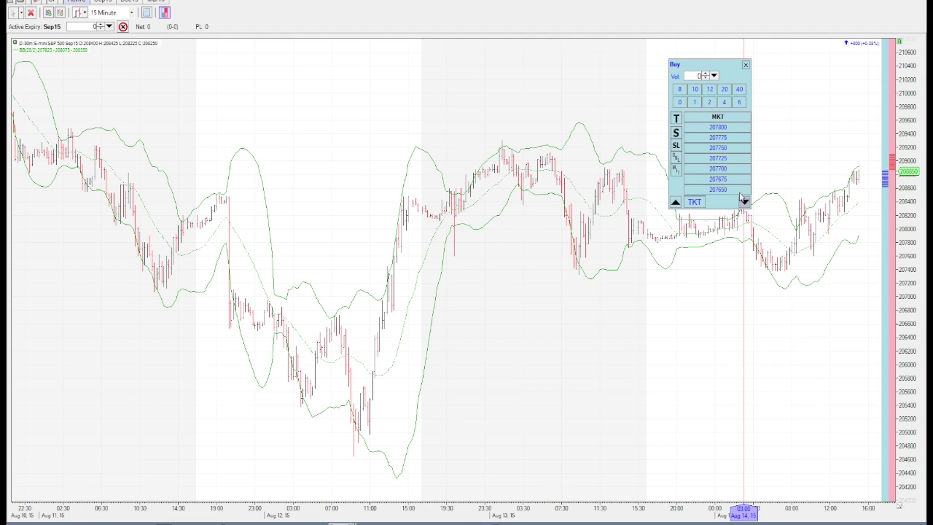
Step: Close and reopen the Buy ticket at a higher price, then near the current price
click(745, 65)
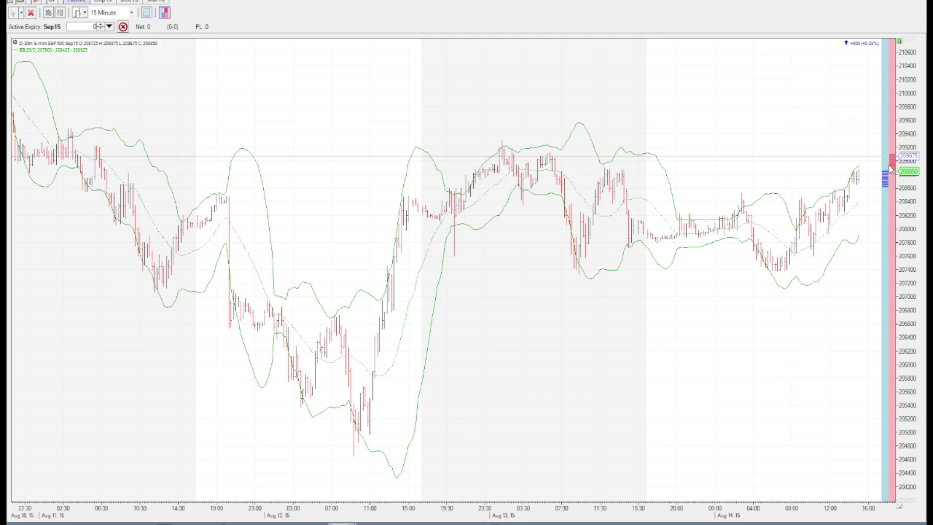
click(886, 143)
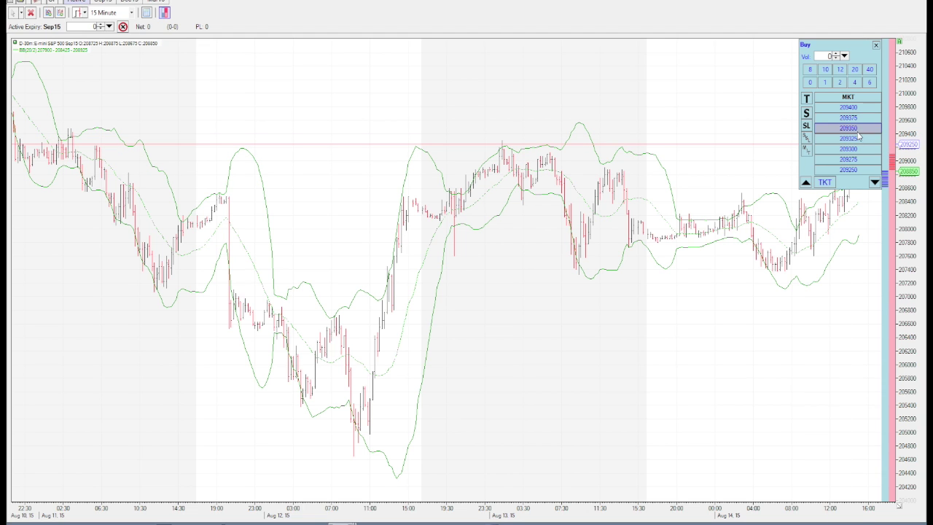
click(875, 45)
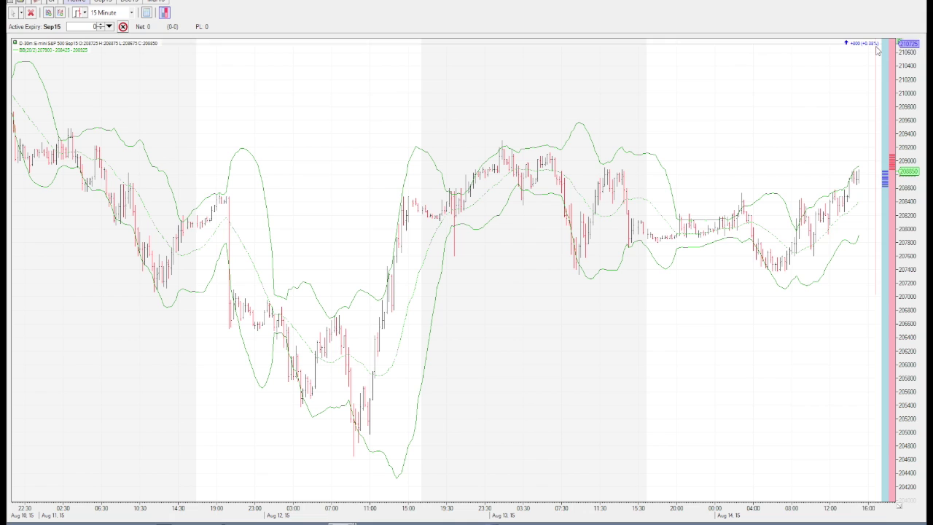
click(889, 187)
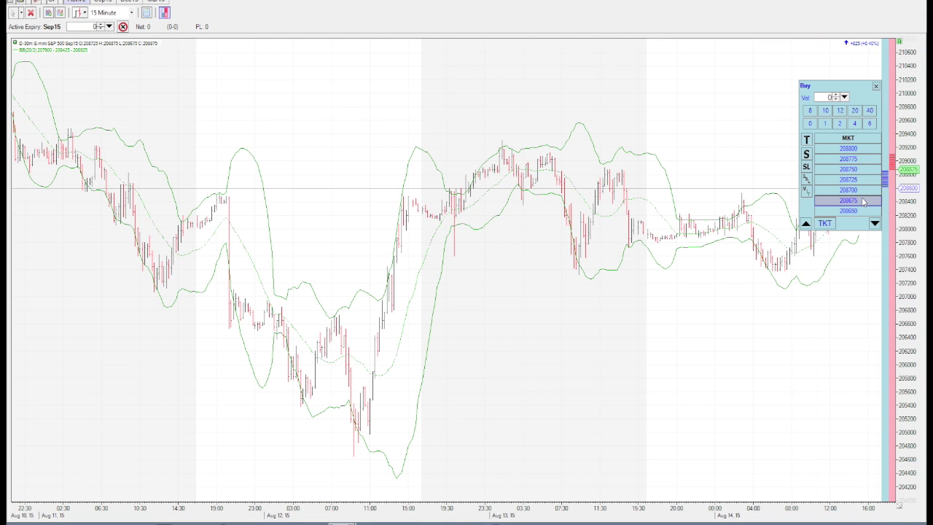
drag(853, 89, 733, 55)
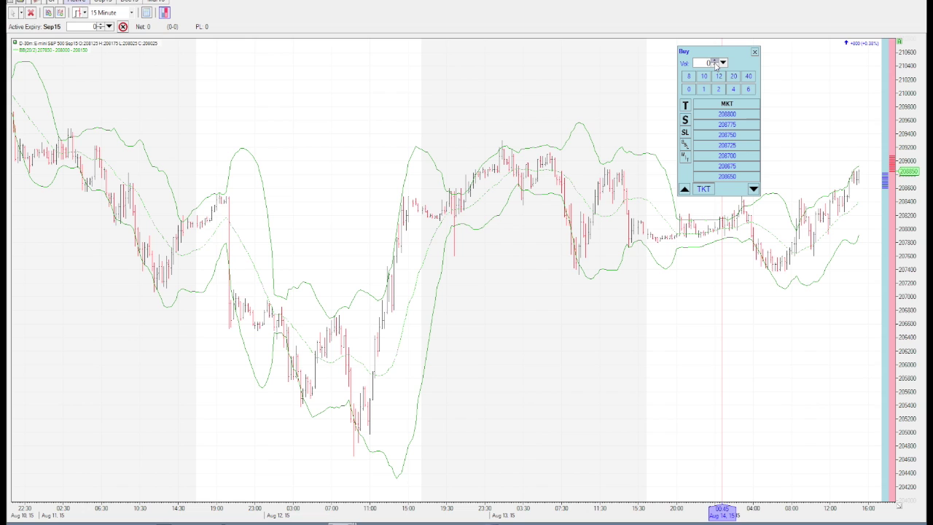
Step: Set the Buy ticket's order volume to 40 using the quantity presets
click(714, 61)
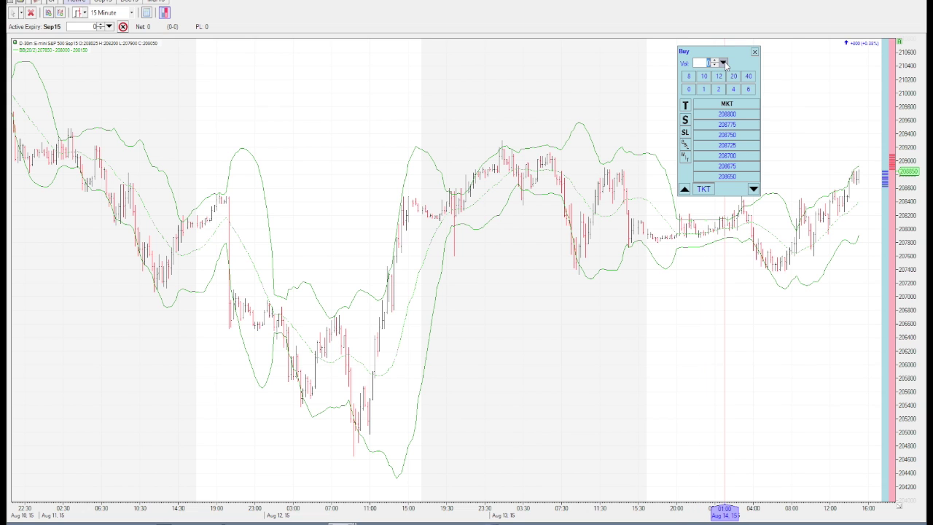
text(2)
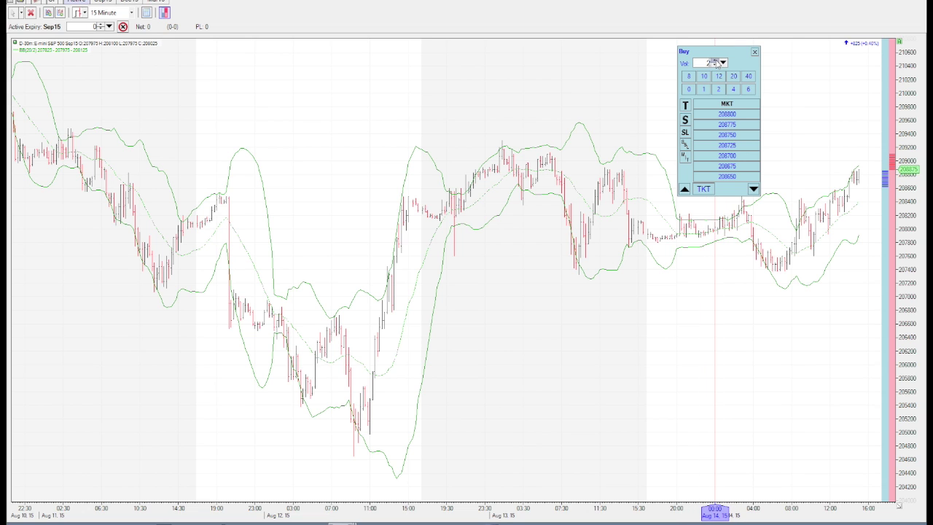
click(704, 76)
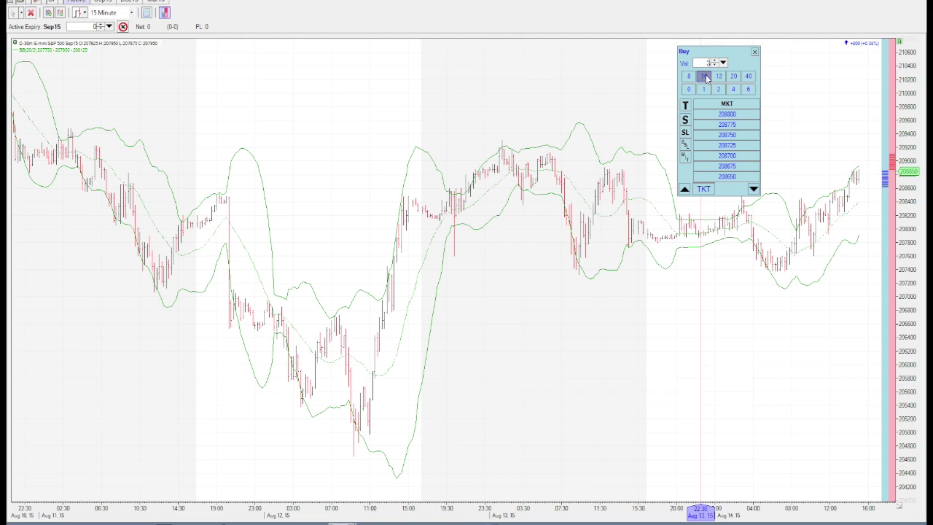
click(748, 76)
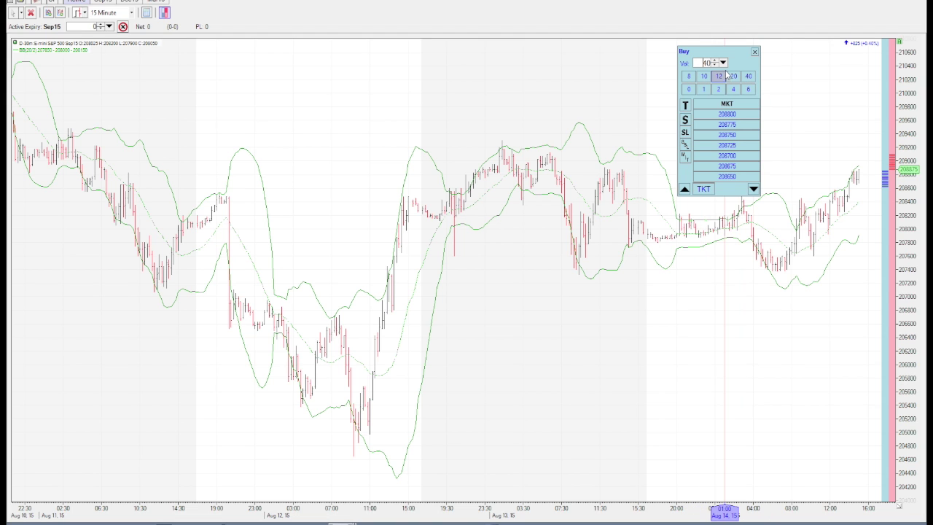
click(725, 64)
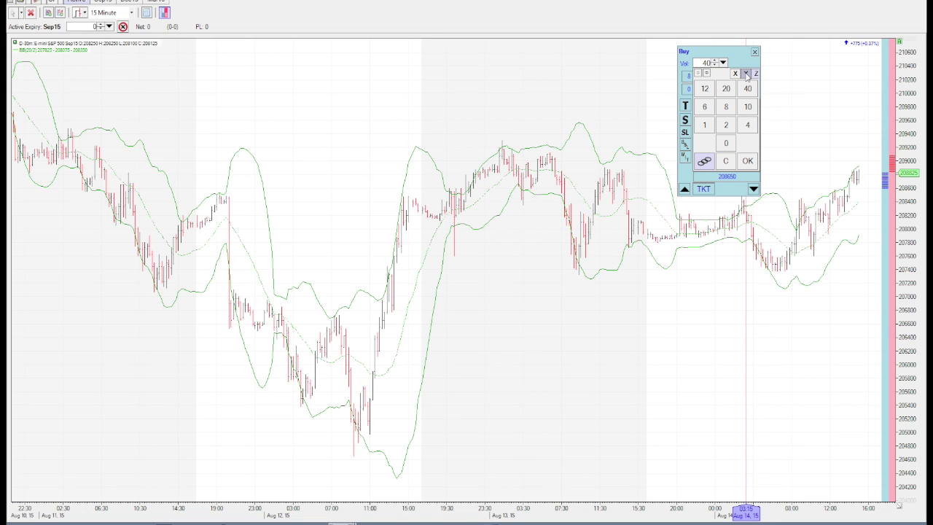
Step: Switch the Buy ticket from the keypad to quantity buttons with a price ladder
click(746, 74)
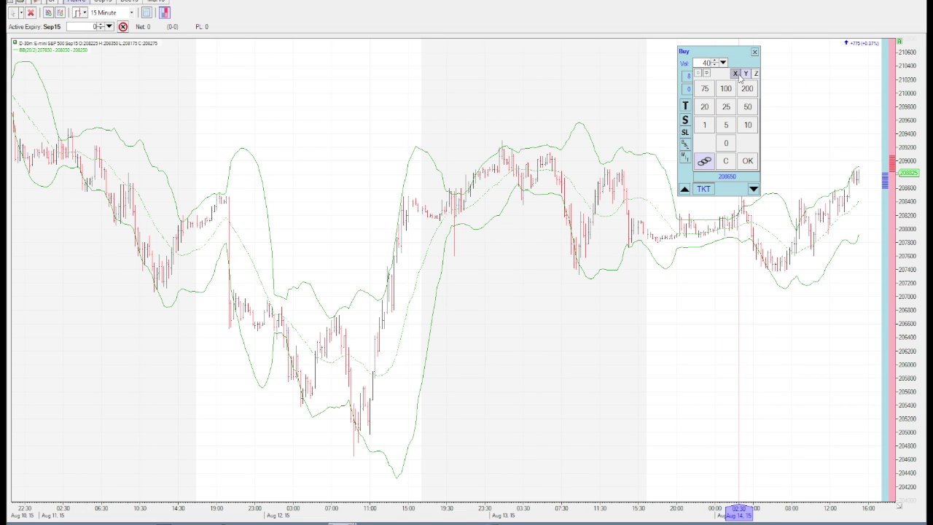
click(735, 74)
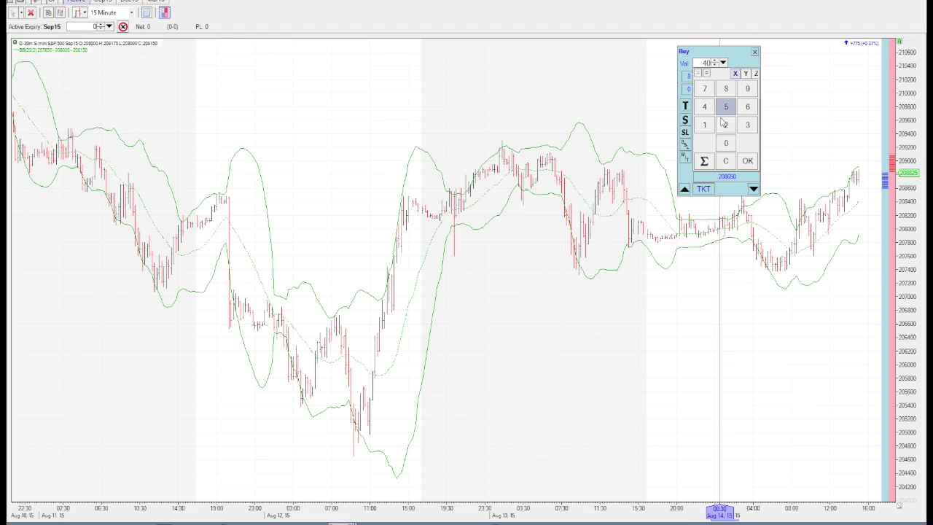
click(734, 62)
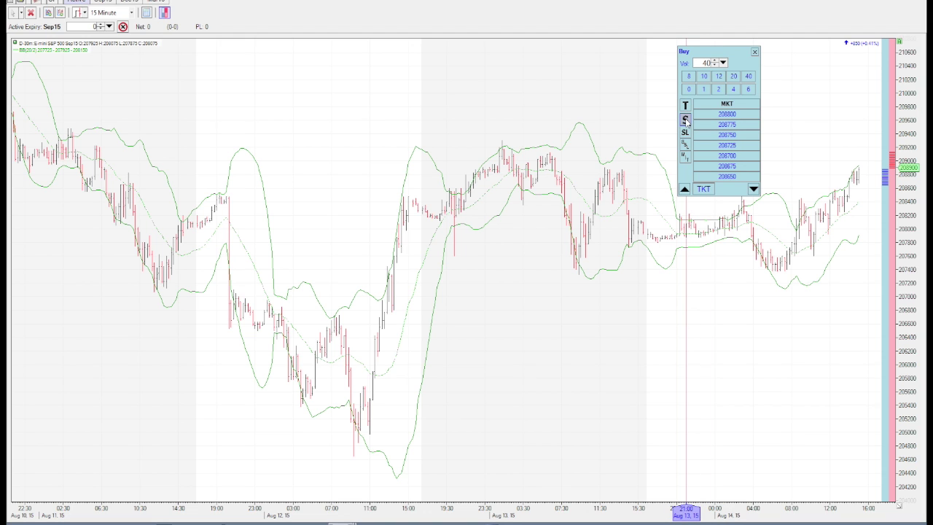
Step: Cycle the Buy ticket through stop, stop-limit and the remaining order-type modes
click(685, 121)
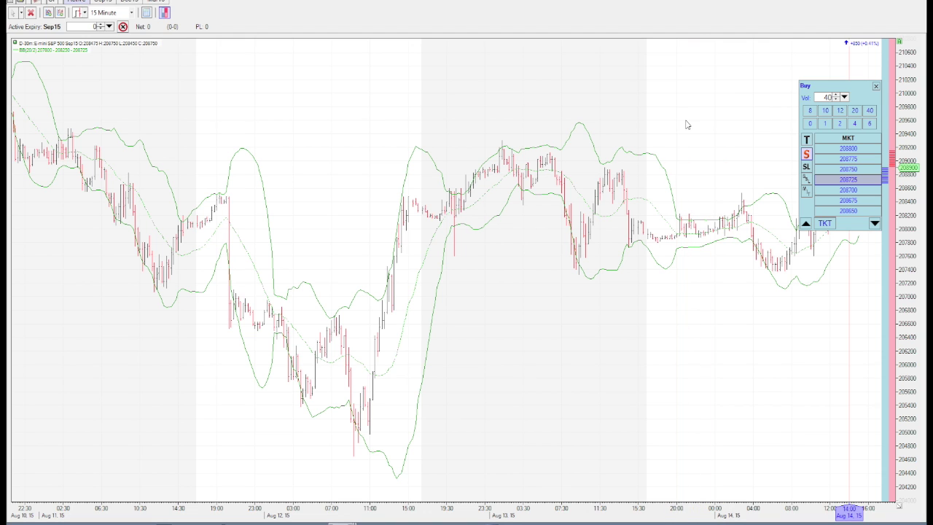
click(806, 166)
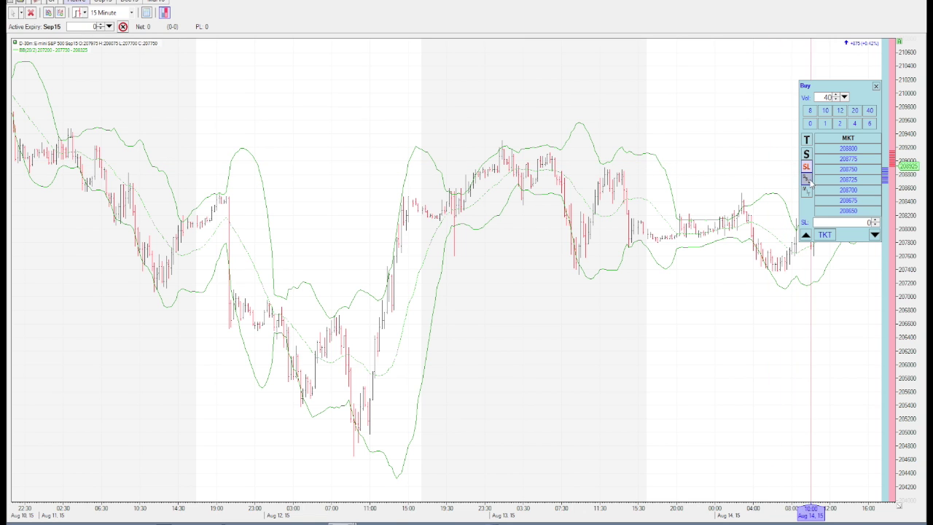
click(806, 180)
click(806, 190)
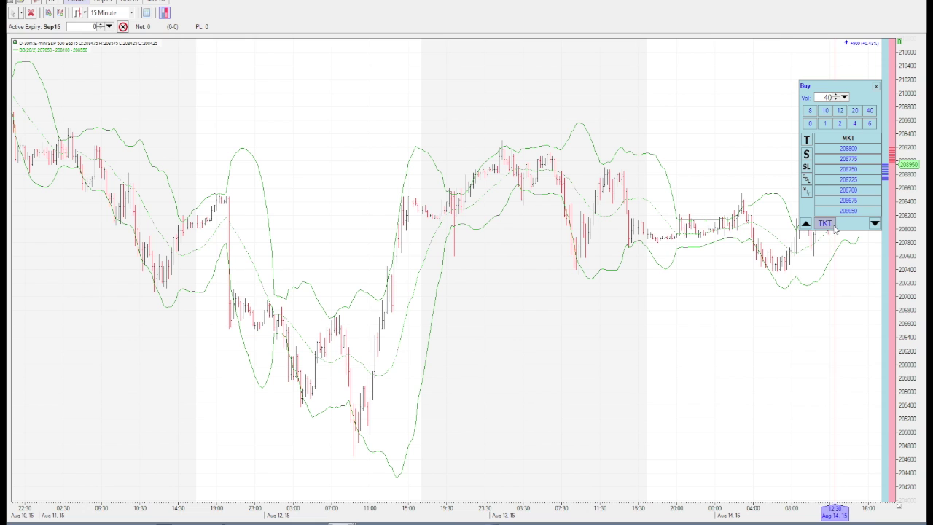
Step: Review the 40-lot Buy order in New Orders, keeping Limit at 208725
click(828, 226)
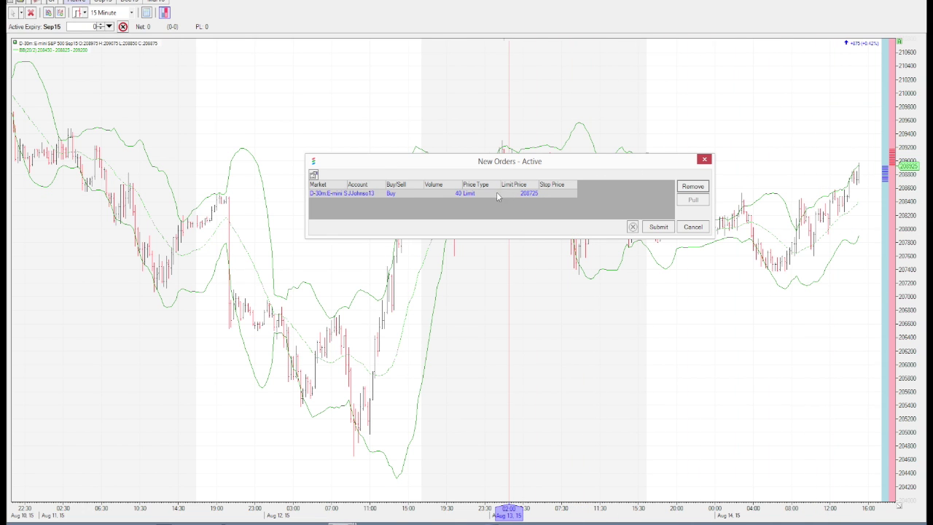
drag(387, 166, 398, 165)
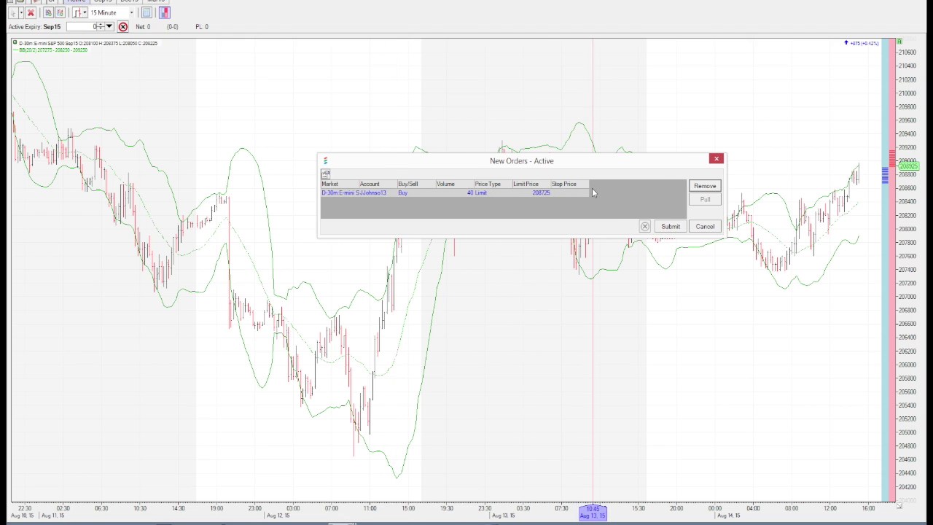
click(530, 193)
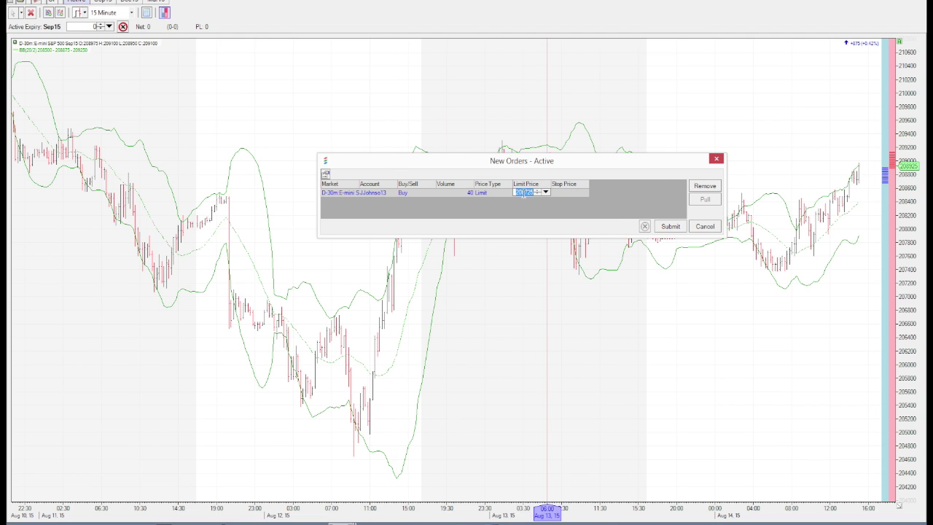
click(508, 211)
click(492, 192)
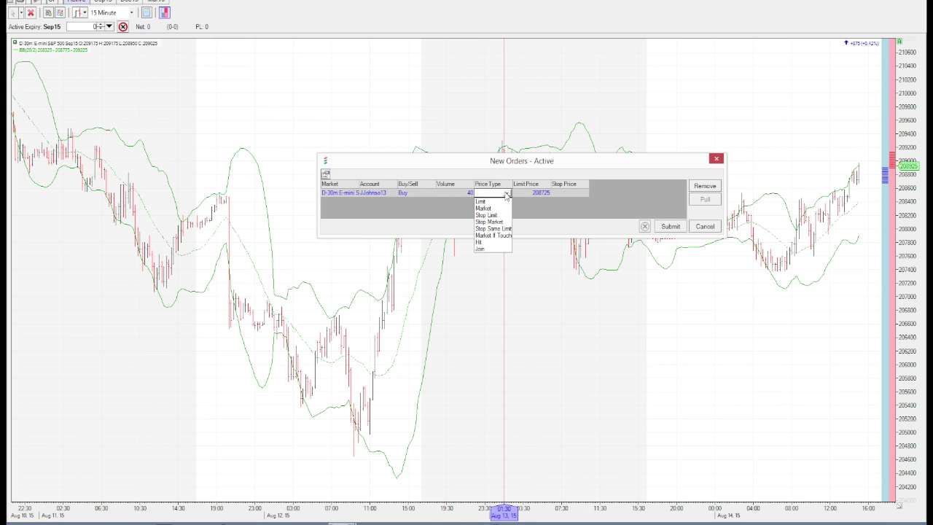
click(428, 217)
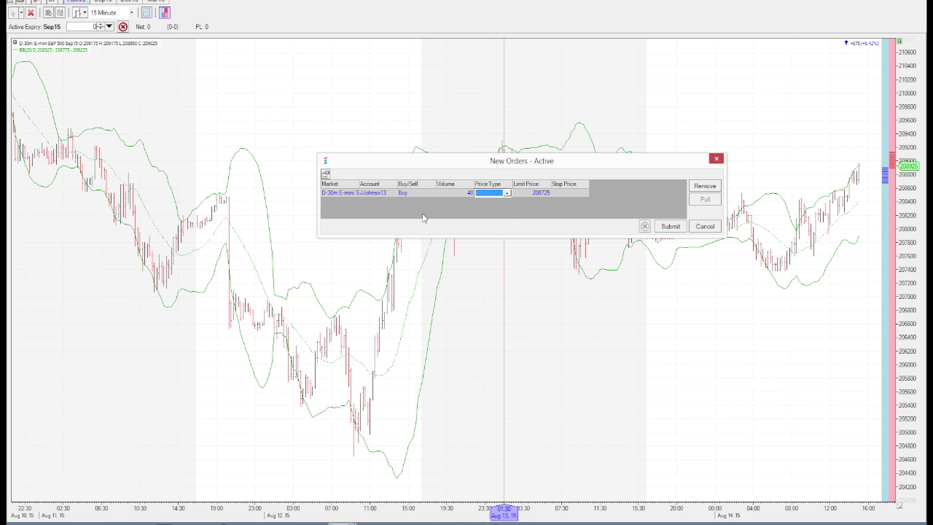
click(400, 194)
Step: Keep the order side as Buy, then cancel without submitting
click(430, 194)
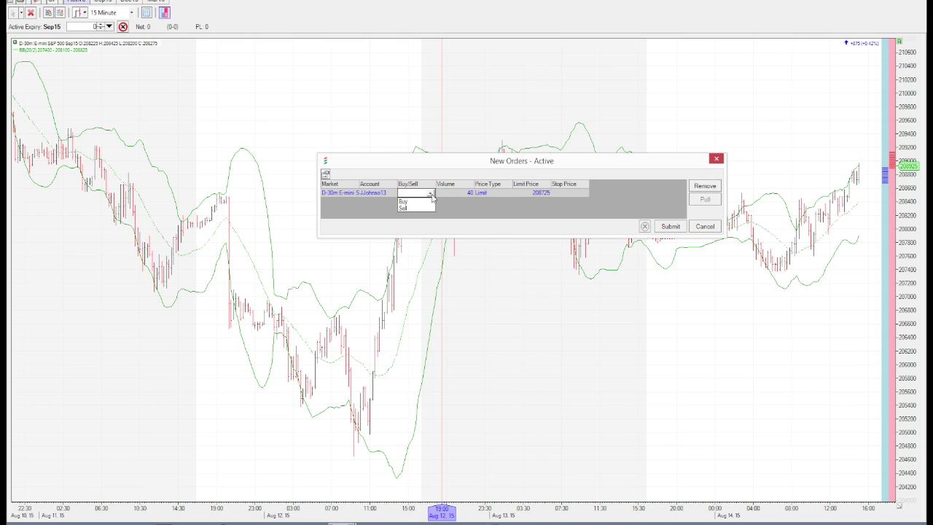
click(435, 223)
click(507, 221)
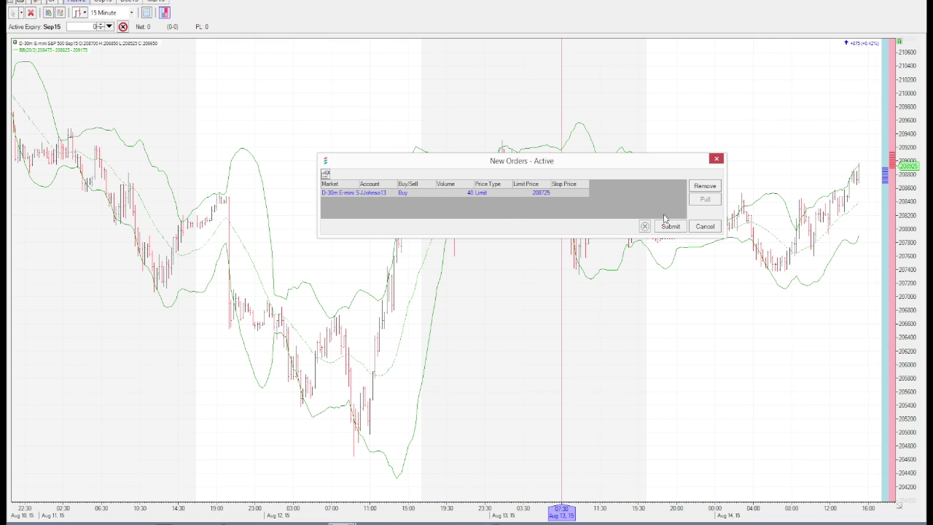
click(698, 226)
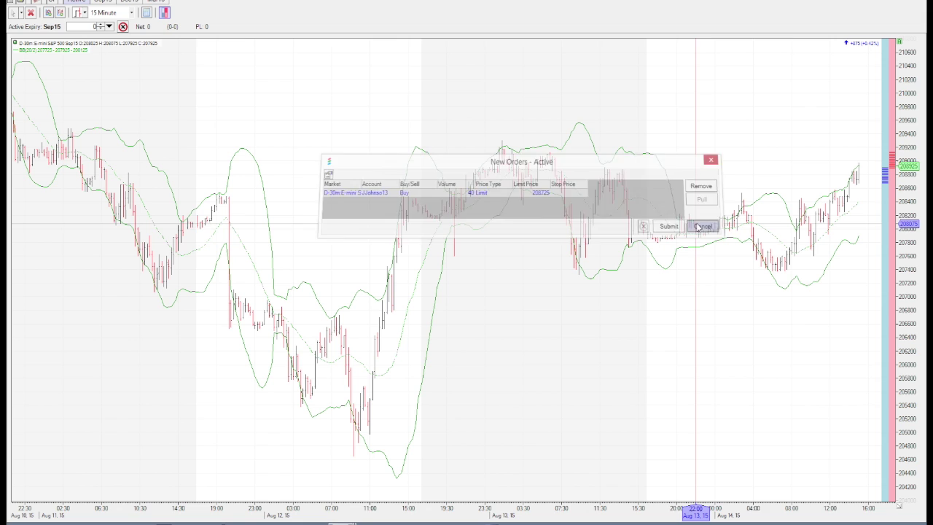
click(892, 141)
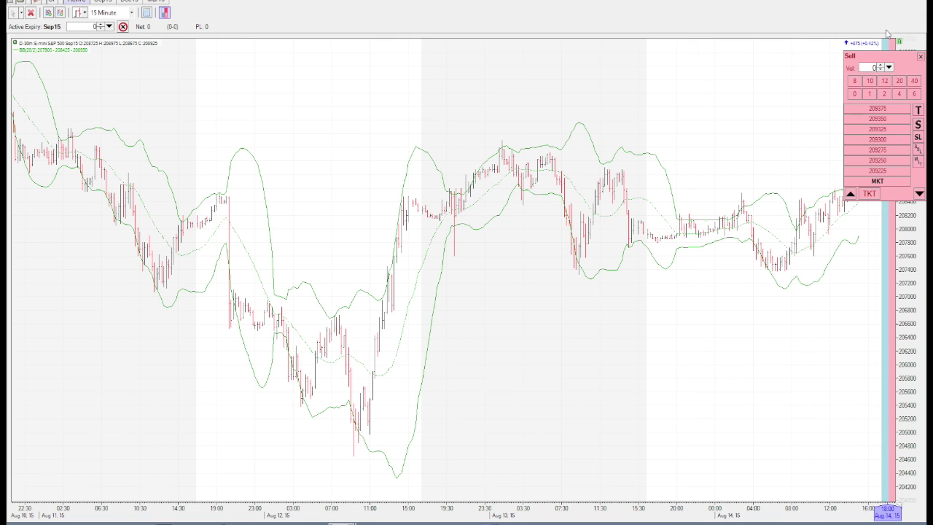
mouse_move(887, 58)
mouse_down()
mouse_move(632, 56)
mouse_move(715, 61)
mouse_up()
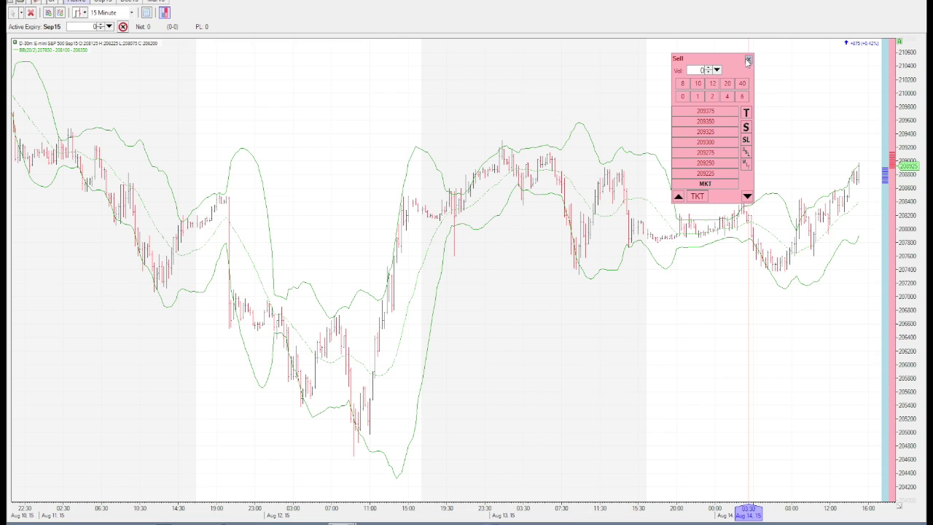
click(747, 59)
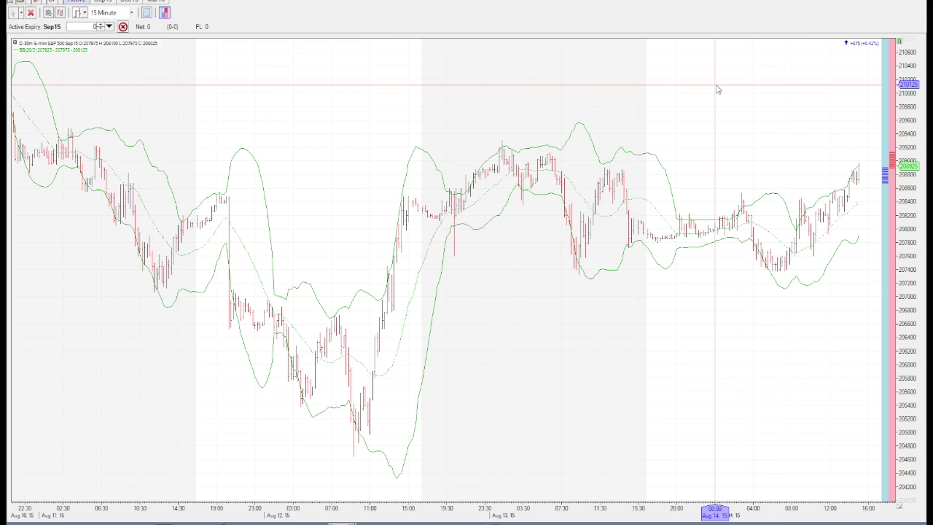